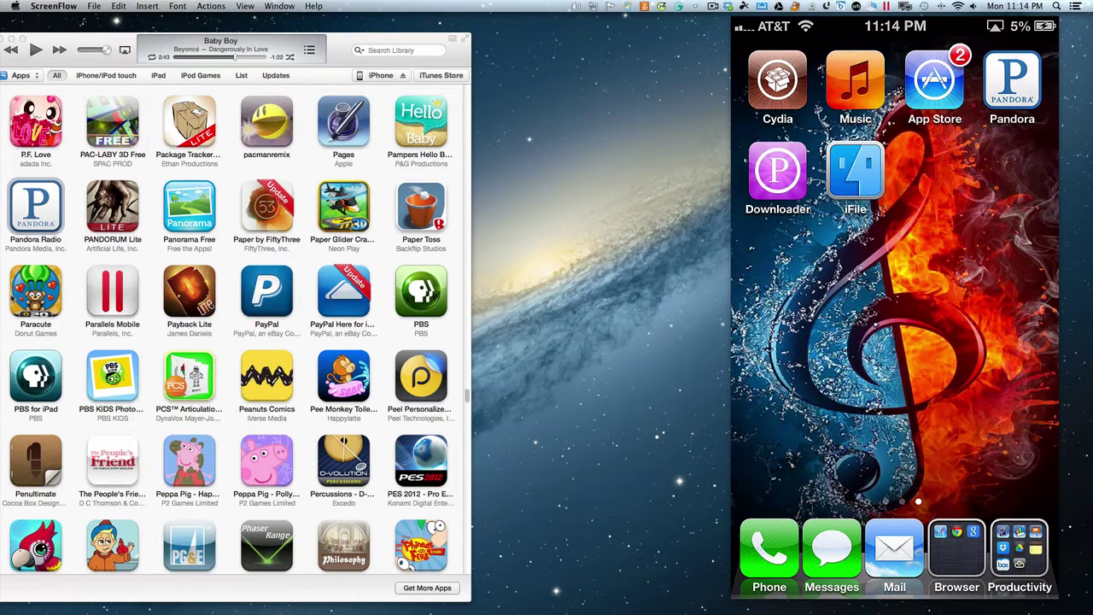
# Reveal the Pandora Radio app's Pandora 4.3.ipa file in Finder from iTunes.
pyautogui.click(41, 197)
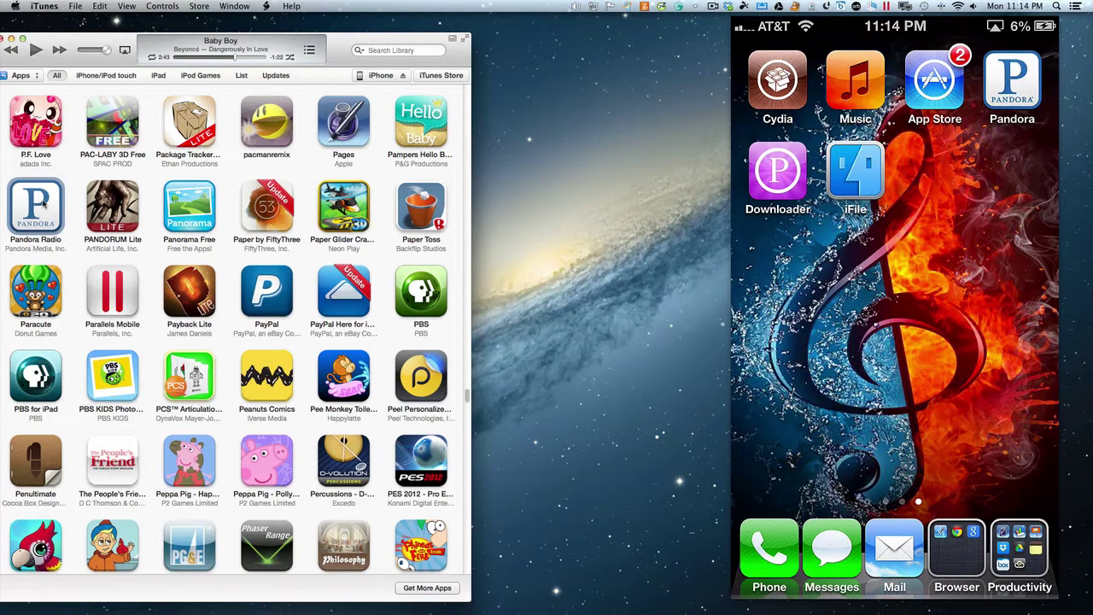
pyautogui.rightClick(42, 196)
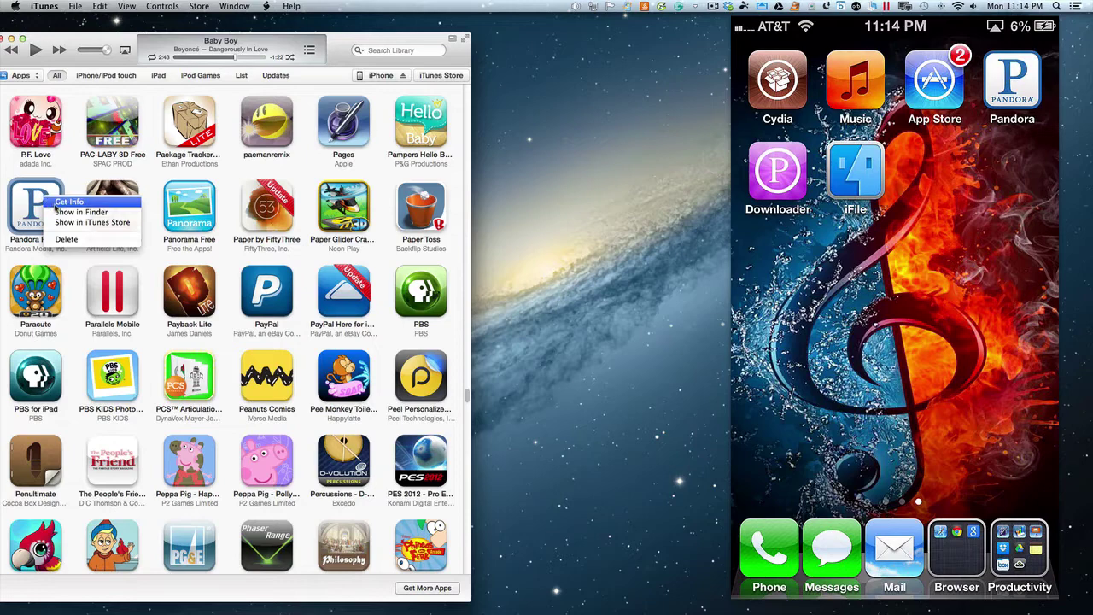
pyautogui.click(60, 213)
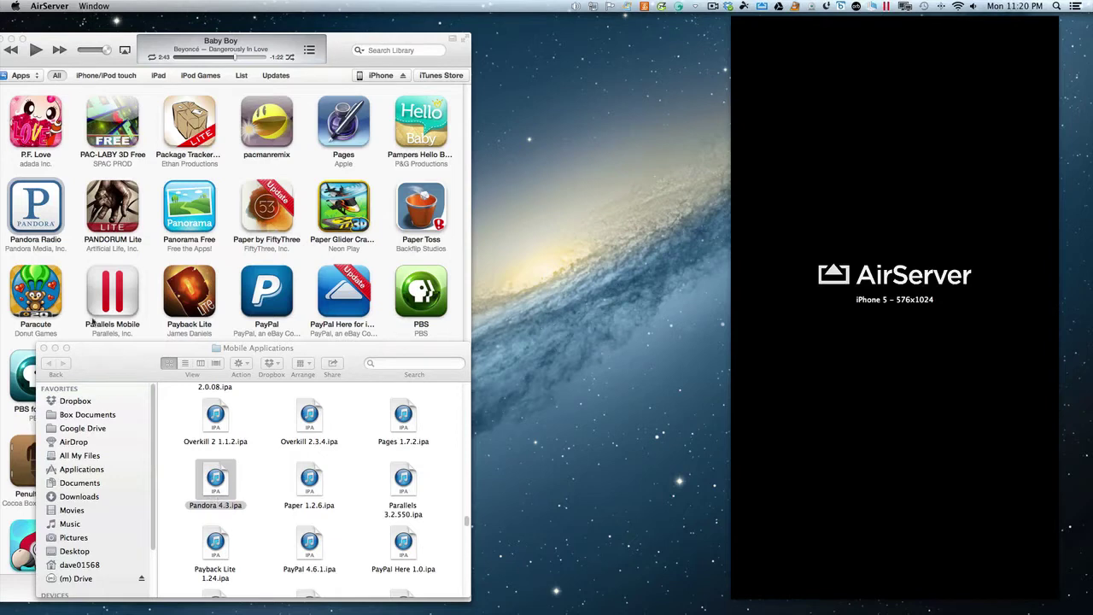
# Open Music > iTunes > iTunes Media > Mobile Applications in Finder.
pyautogui.click(79, 529)
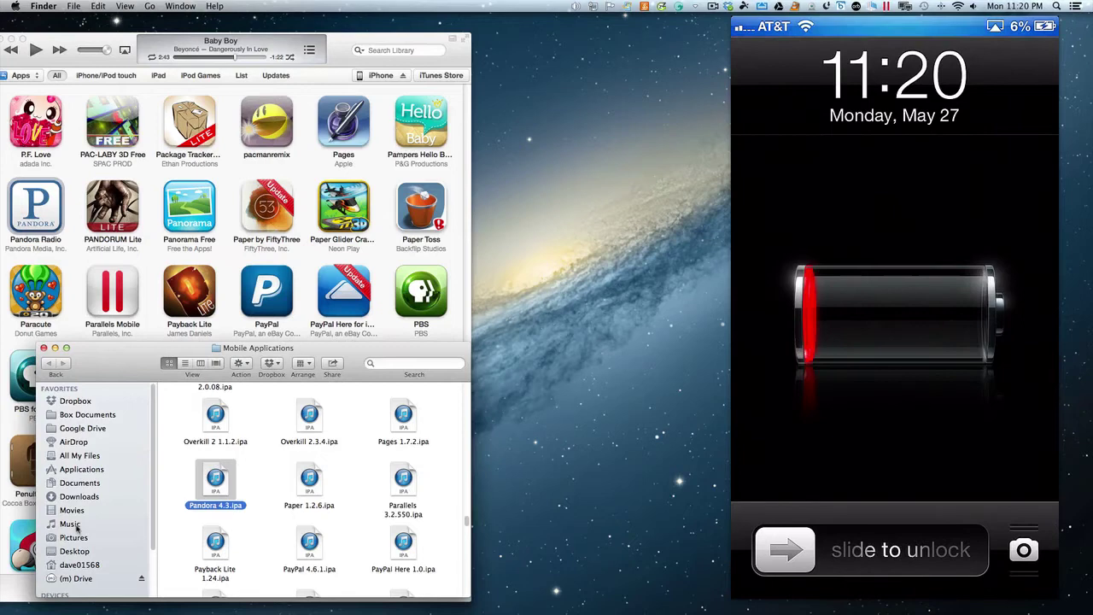
pyautogui.click(73, 526)
pyautogui.click(198, 408)
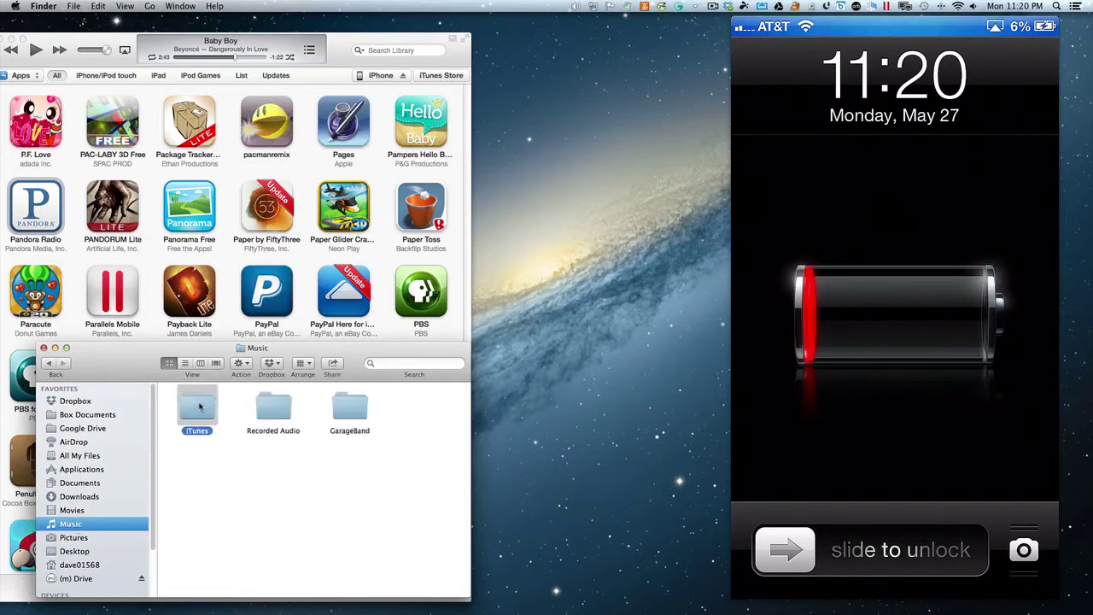
pyautogui.doubleClick(199, 407)
pyautogui.click(203, 480)
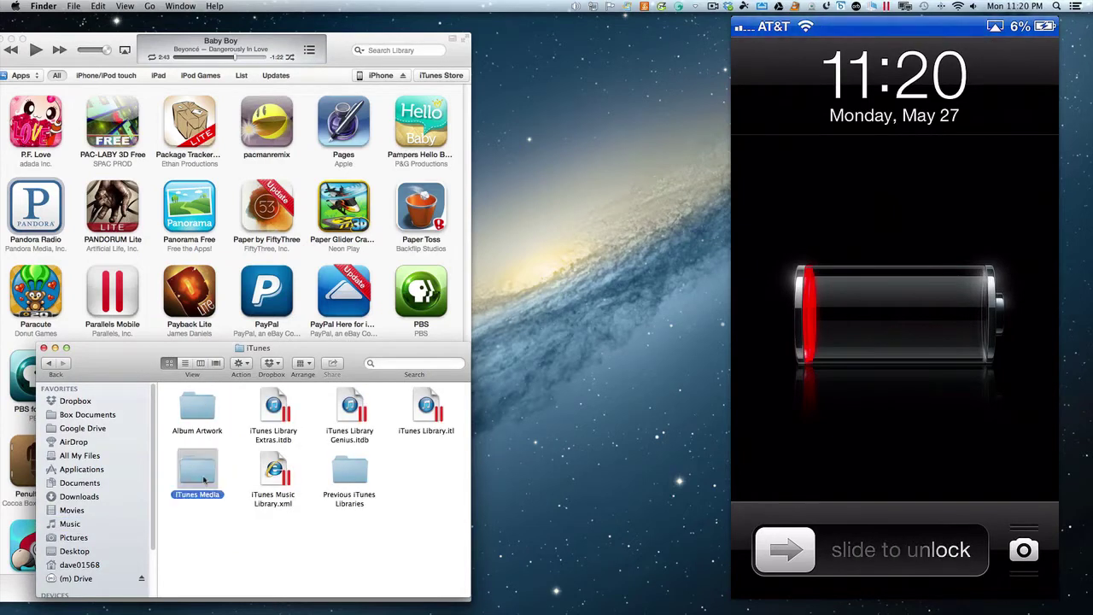
pyautogui.doubleClick(203, 480)
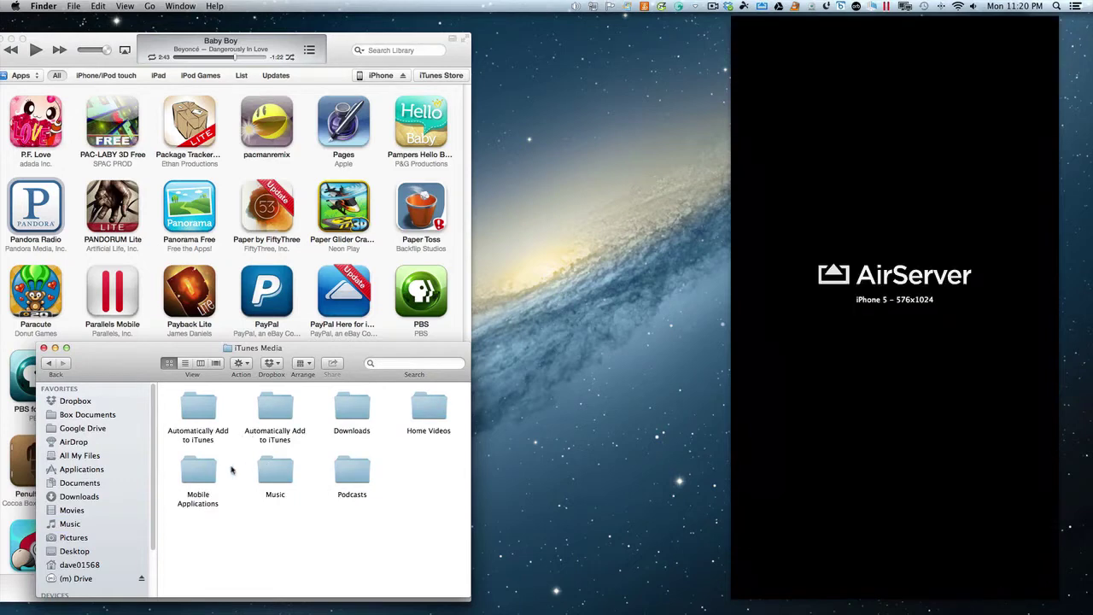
pyautogui.doubleClick(213, 469)
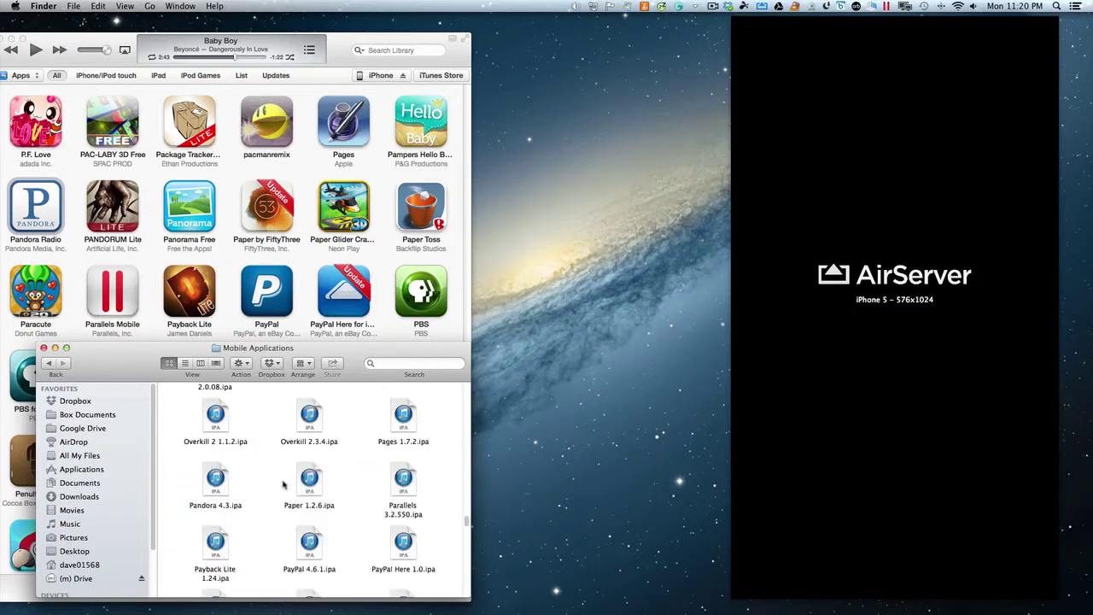
# Scroll the Mobile Applications list to Pandora 4.3.ipa and select it.
pyautogui.scroll(-10, 256, 472)
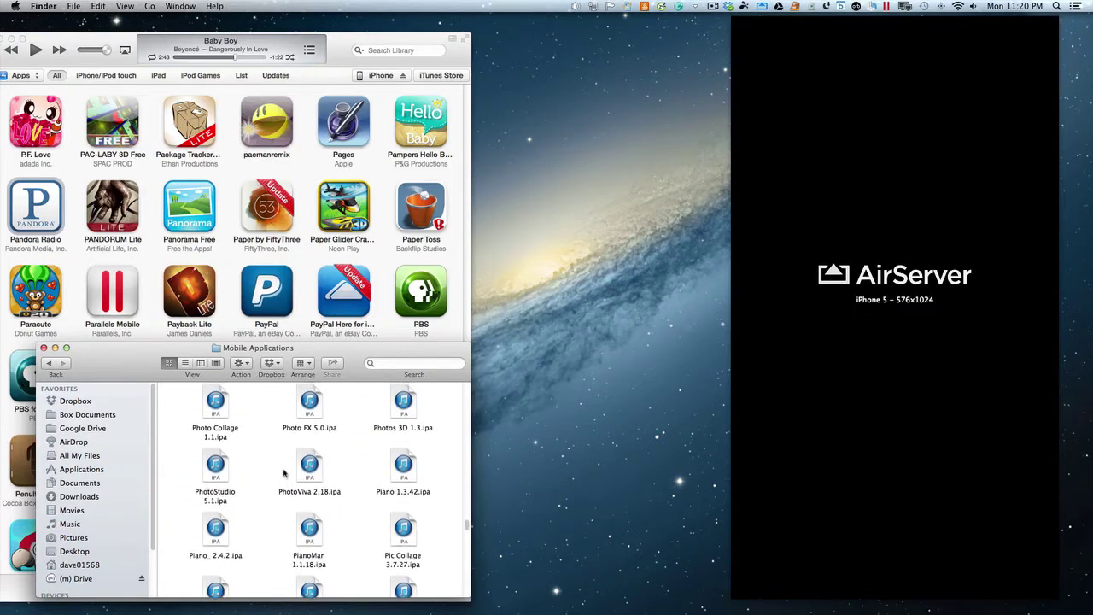
pyautogui.scroll(-3, 284, 472)
pyautogui.scroll(-2, 285, 472)
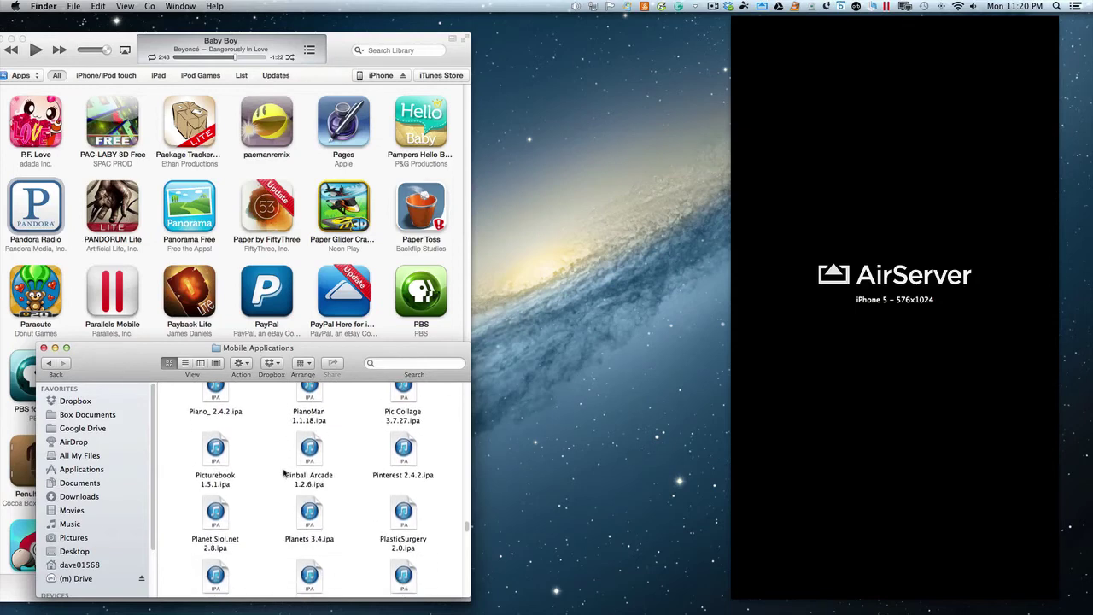
pyautogui.scroll(-2, 284, 472)
pyautogui.scroll(-2, 284, 472)
pyautogui.scroll(15, 284, 472)
pyautogui.scroll(3, 284, 472)
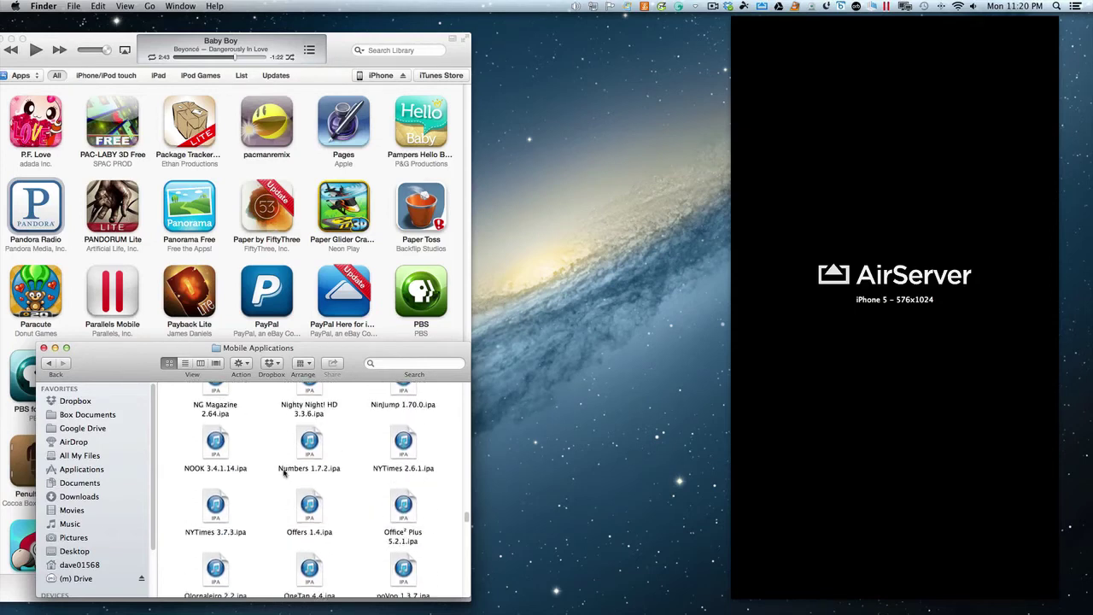
pyautogui.scroll(-2, 284, 472)
pyautogui.scroll(-1, 285, 473)
pyautogui.scroll(-1, 284, 472)
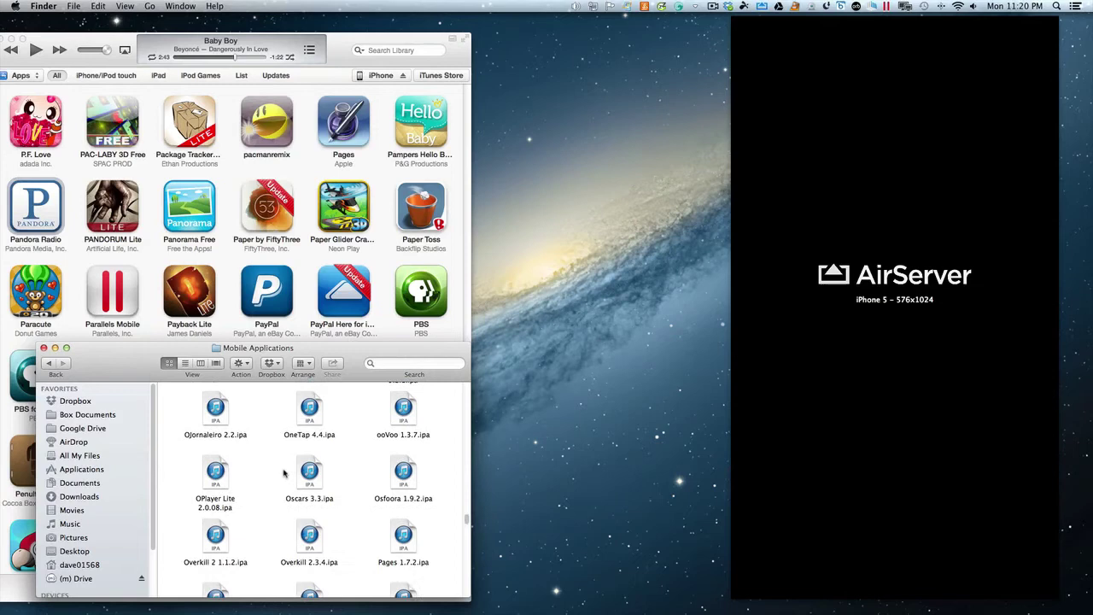
pyautogui.scroll(-2, 284, 473)
pyautogui.scroll(-2, 284, 473)
pyautogui.scroll(-1, 284, 472)
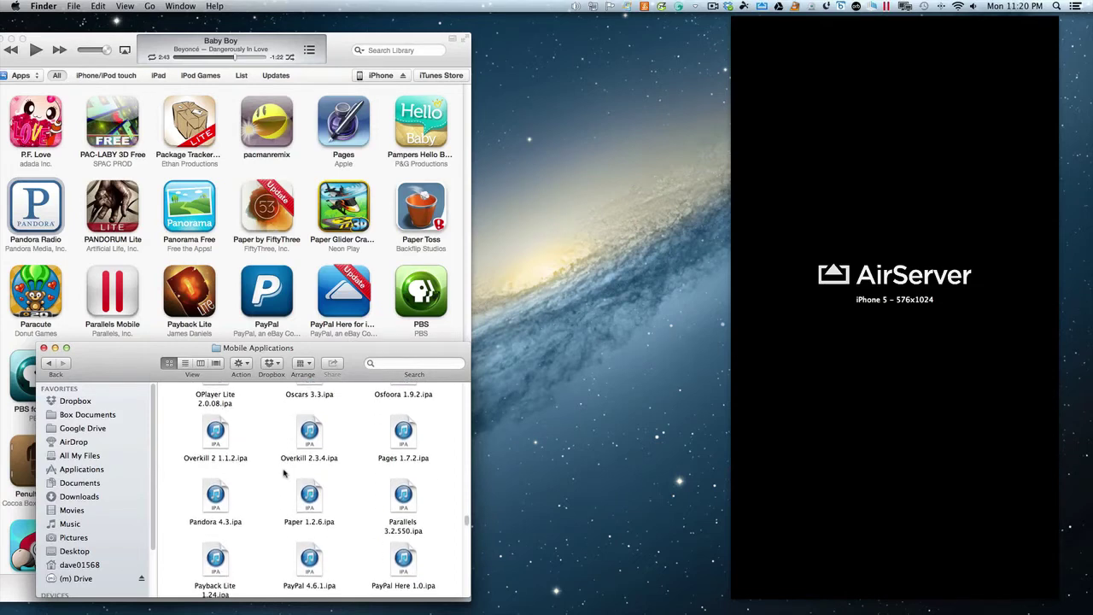
pyautogui.click(218, 498)
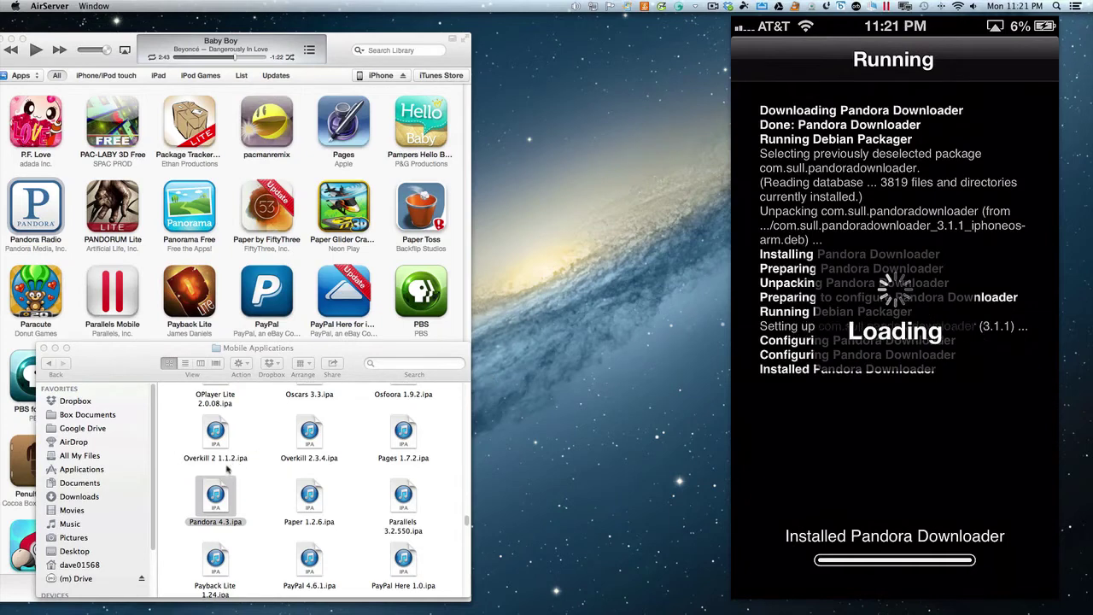
# Return to the selected Pandora 4.3.ipa file in Finder once Cydia's install completes.
pyautogui.click(213, 494)
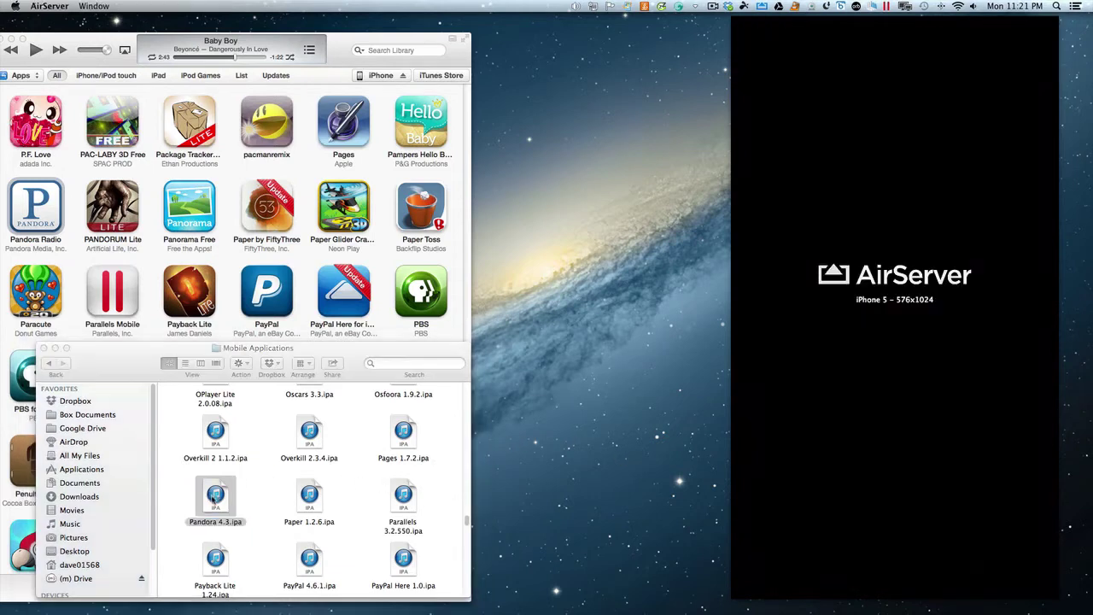
# Copy Pandora 4.3.ipa and open the pandy backup folder on the SEAGATE 3TB drive.
pyautogui.rightClick(215, 500)
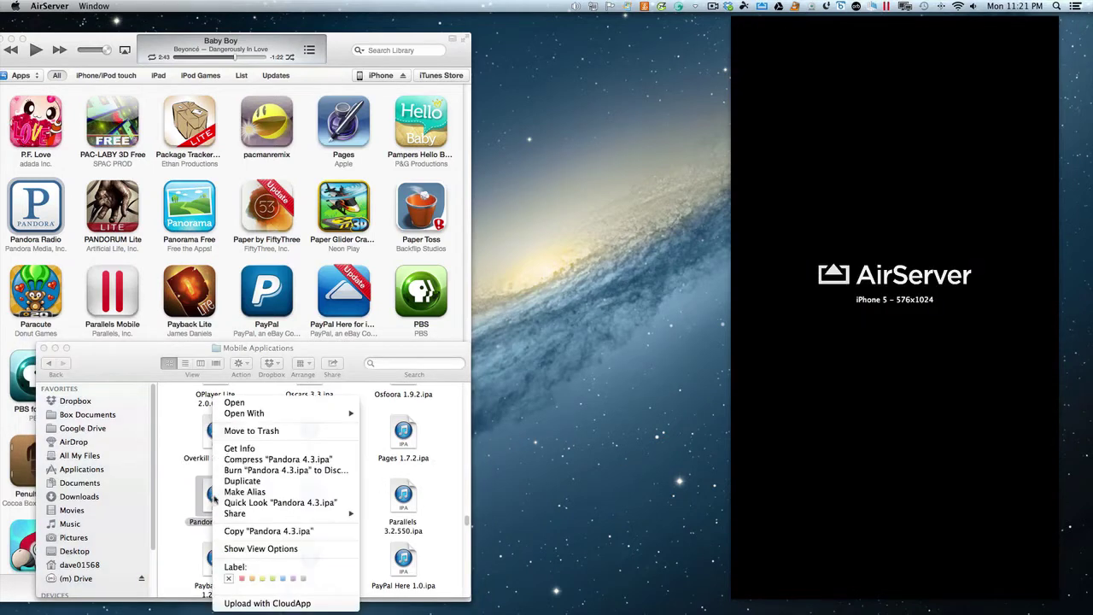
pyautogui.click(205, 521)
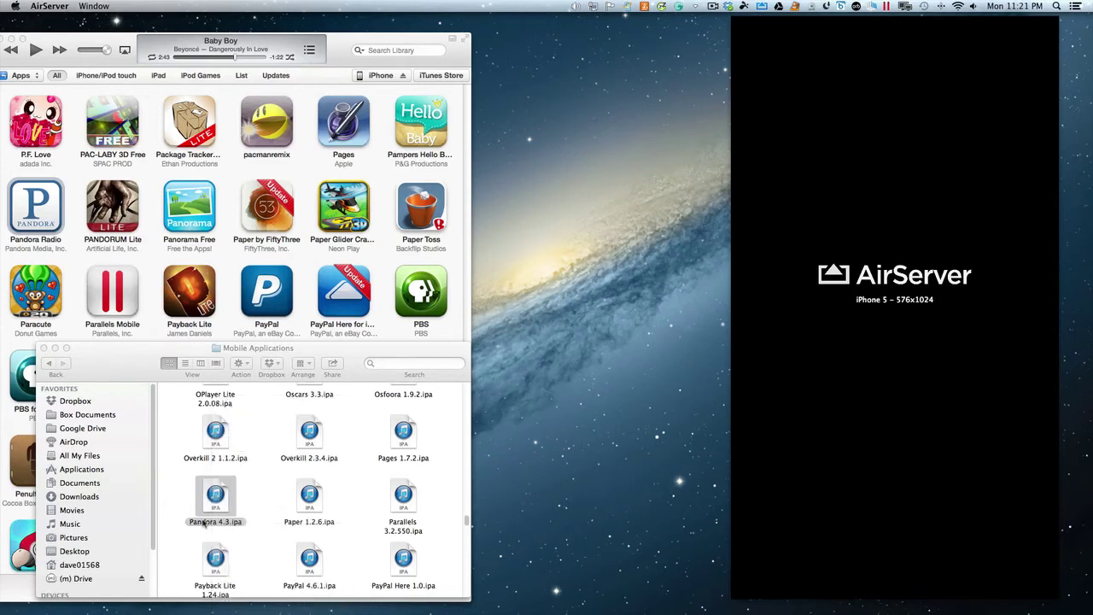
pyautogui.scroll(-3, 106, 579)
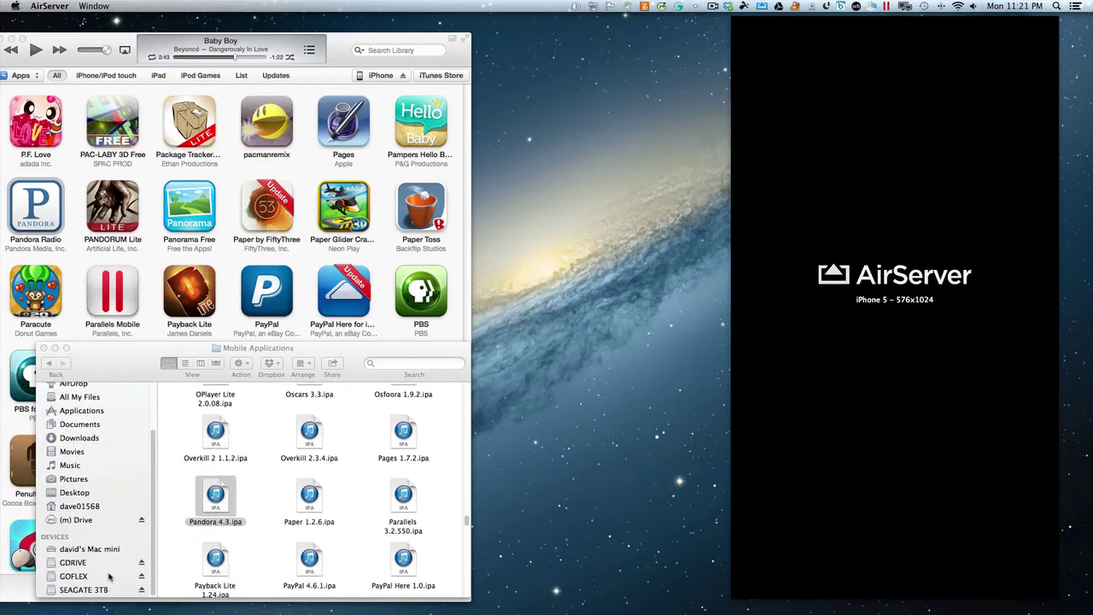
pyautogui.click(76, 590)
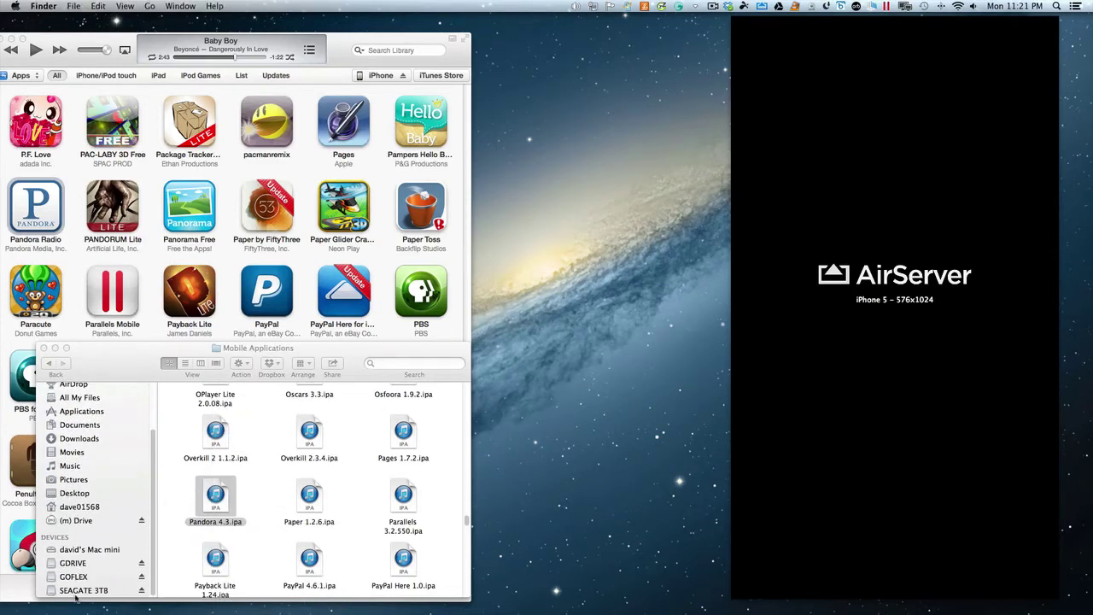
pyautogui.click(205, 515)
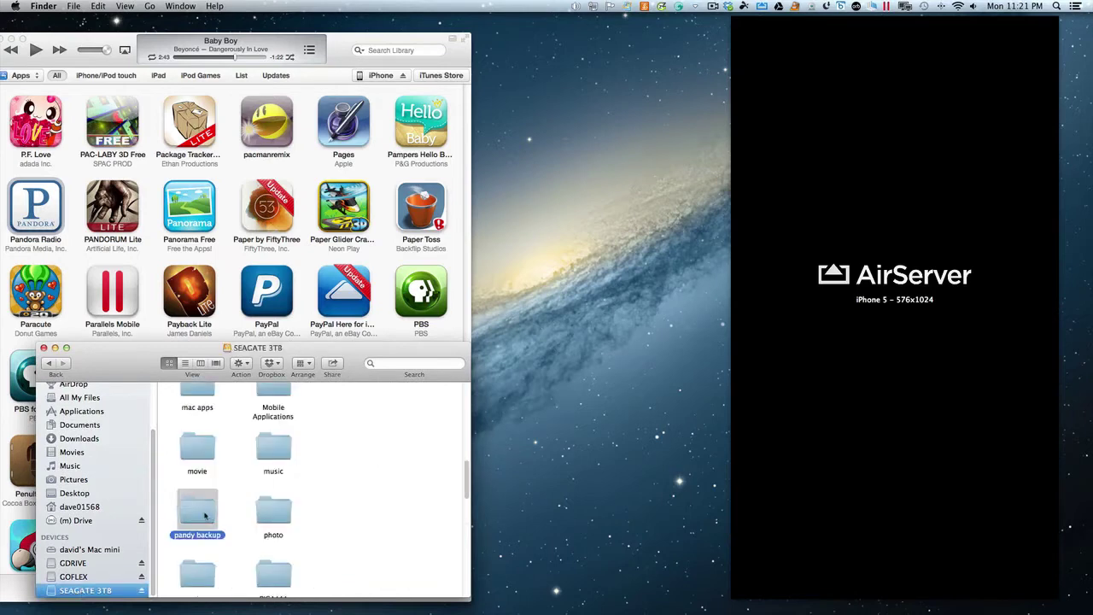
pyautogui.doubleClick(205, 514)
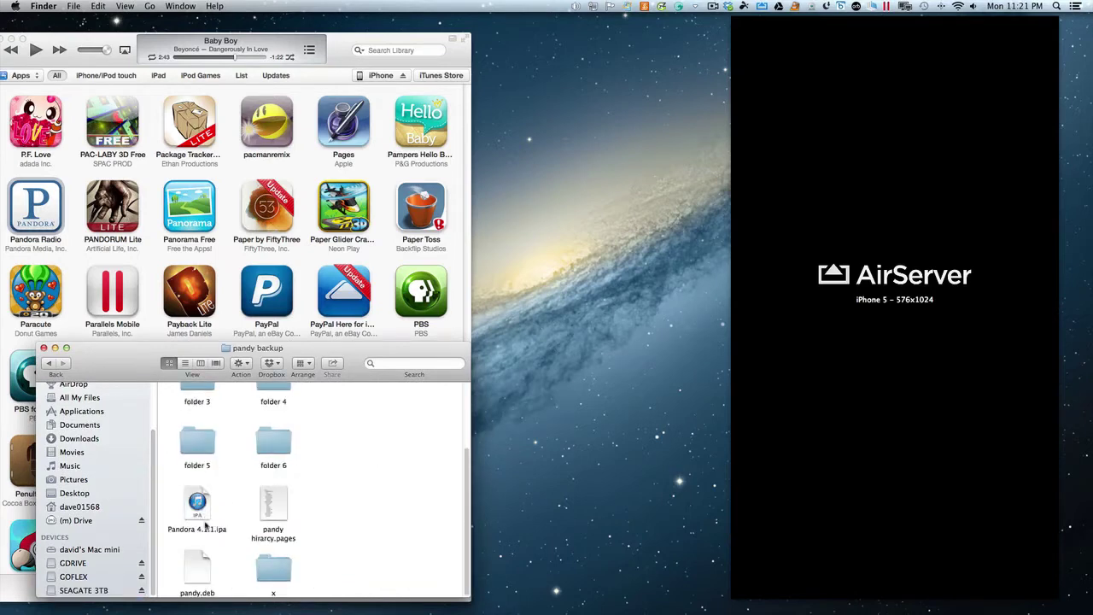